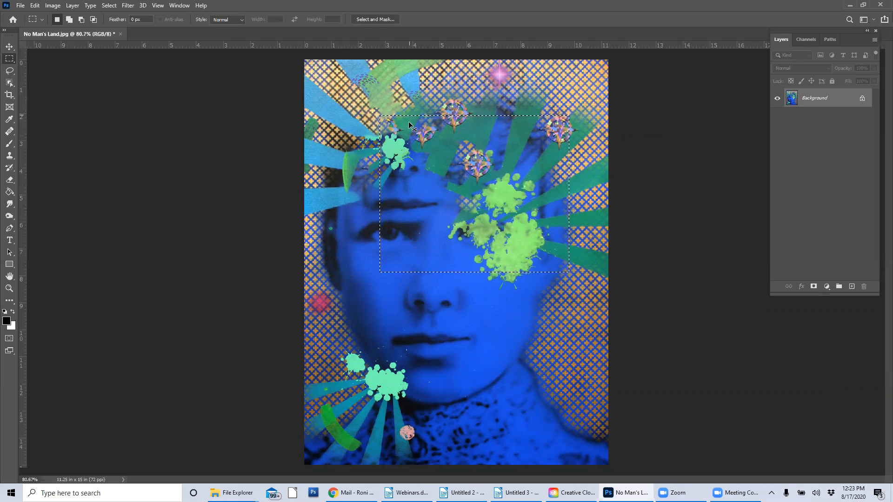
Step: Try copying the rectangular selection to a new layer and moving the copy downward, and undo both changes
key(ctrl+j)
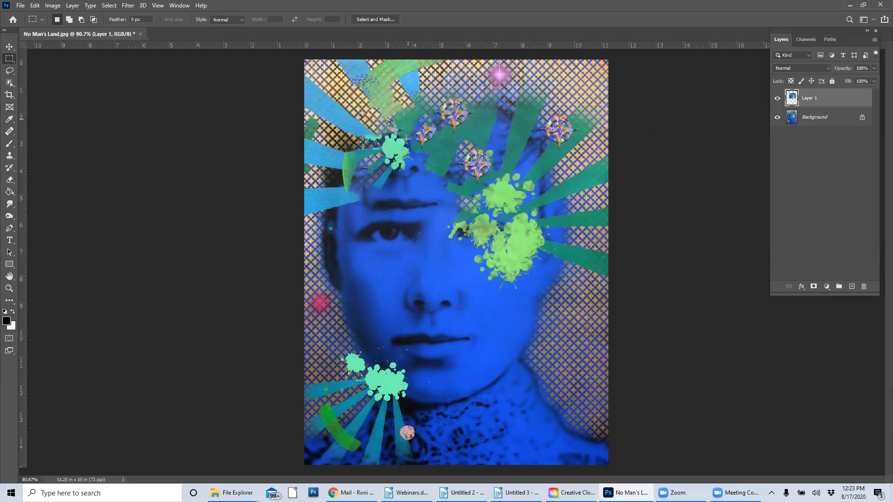
key(v)
drag(380, 194, 386, 245)
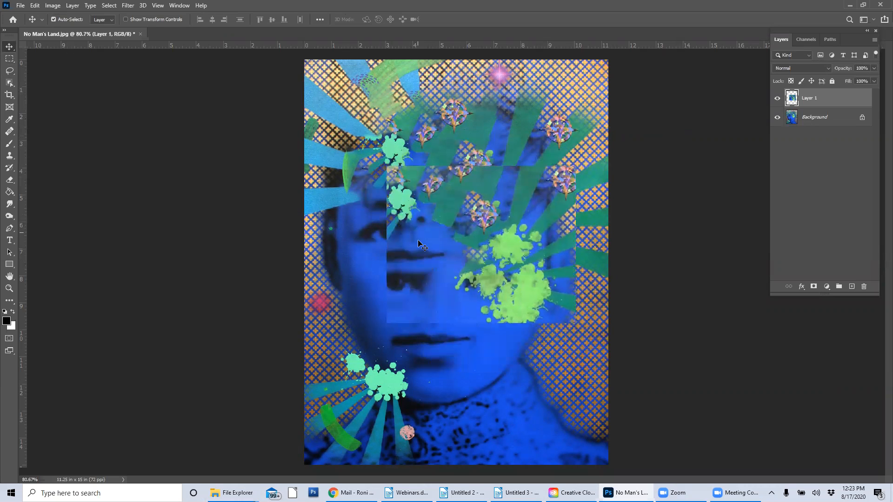
key(ctrl+z)
key(ctrl+z)
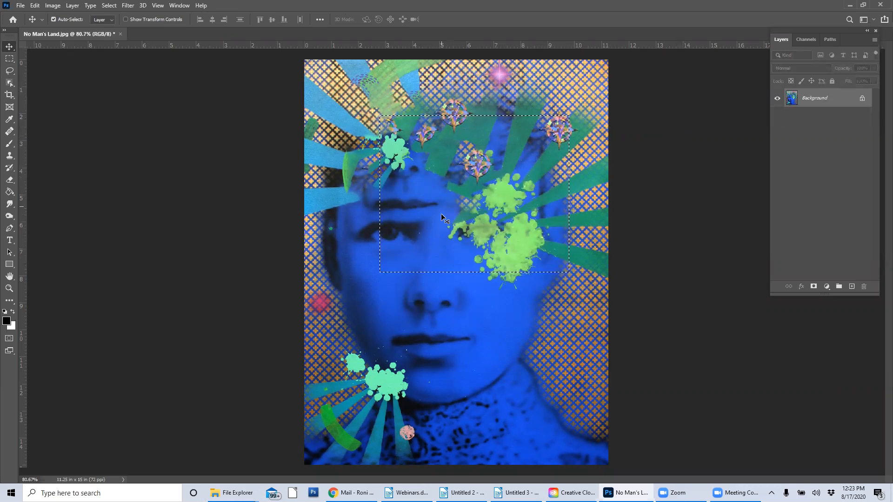
Step: Try cutting the rectangular selection, pasting it as a new layer and repositioning the piece, and undo everything back to the original image
key(ctrl+x)
key(ctrl+v)
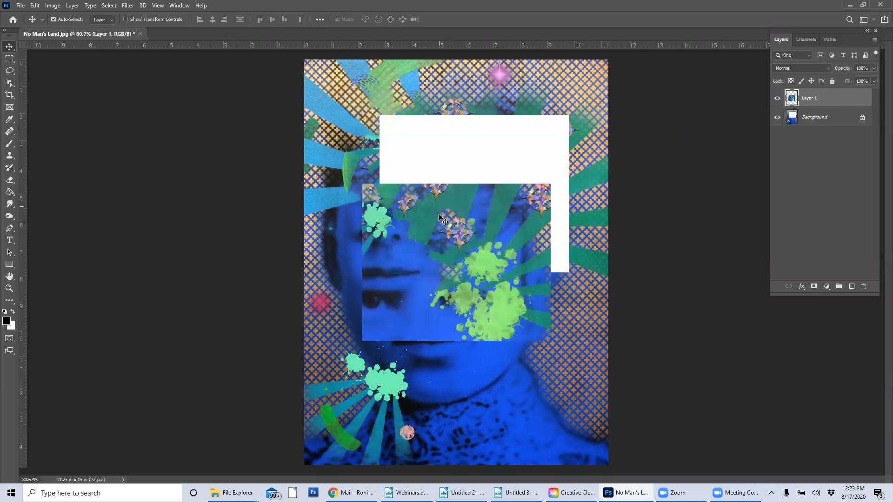
mouse_move(470, 231)
mouse_down()
mouse_move(436, 246)
mouse_move(486, 236)
mouse_up()
key(ctrl+z)
key(ctrl+z)
key(ctrl+z)
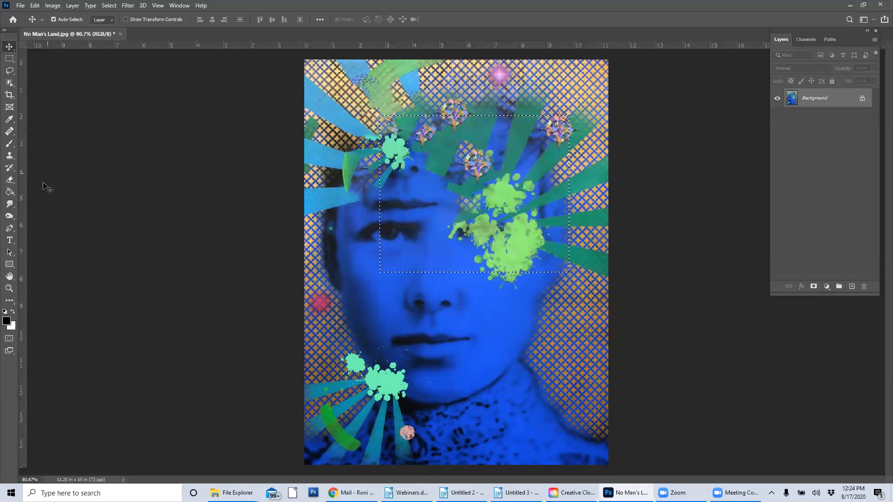
Step: Try painting black inside the rectangular selection with the Brush, undo the stroke, and clear the selection
click(10, 143)
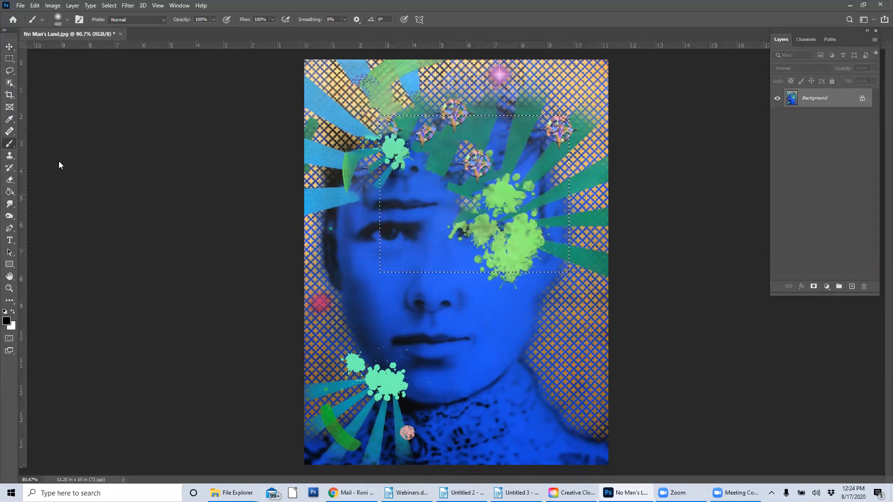
mouse_move(419, 223)
mouse_down()
mouse_move(315, 277)
mouse_move(505, 185)
mouse_move(686, 175)
mouse_move(435, 176)
mouse_move(319, 256)
mouse_up()
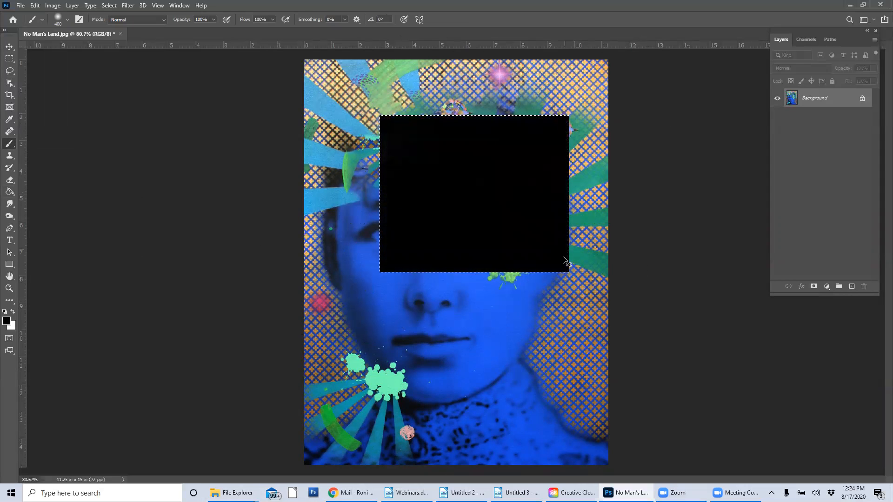
key(ctrl+z)
key(ctrl+d)
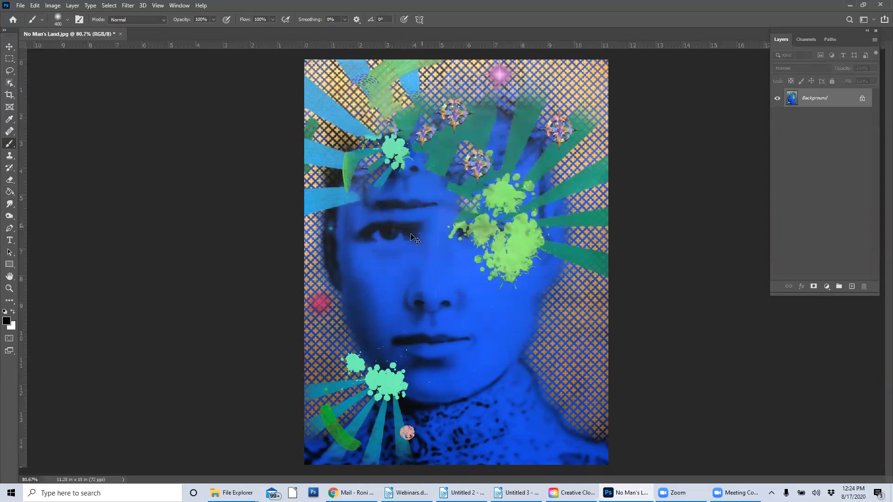
Step: Make a circular selection with the Elliptical Marquee over the forehead, nose bridge and green splatters
click(11, 58)
right_click(10, 59)
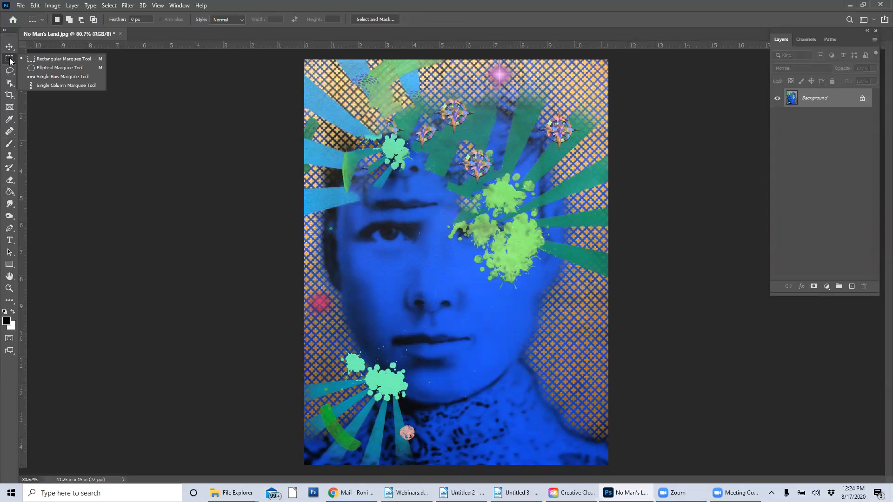
click(49, 68)
drag(363, 237, 556, 138)
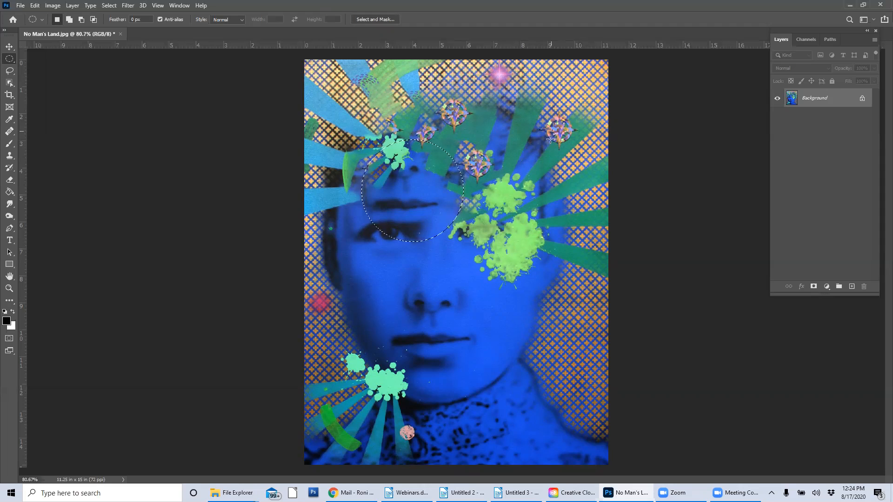
click(457, 204)
drag(440, 184, 497, 132)
drag(381, 133, 546, 302)
Step: Try painting black inside the circular selection with the Brush and undo the stroke
click(10, 142)
mouse_move(477, 223)
mouse_down()
mouse_move(437, 186)
mouse_move(503, 260)
mouse_up()
key(ctrl+z)
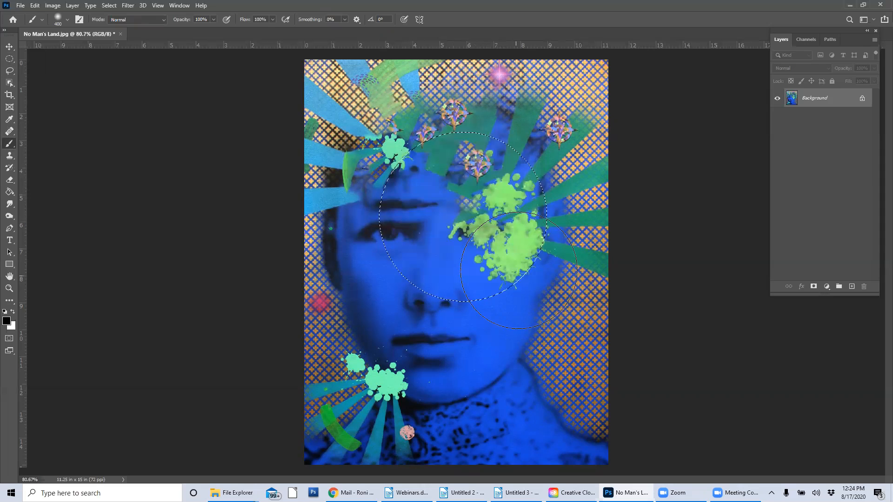
Step: Add a new layer, try filling the circular selection with black using the Paint Bucket, and undo the fill
key(ctrl+shift+n)
key(Return)
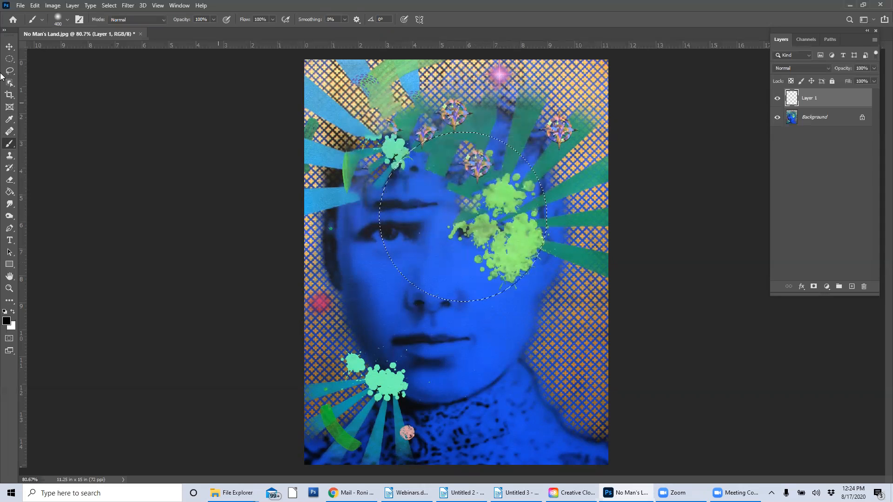
click(9, 191)
click(443, 284)
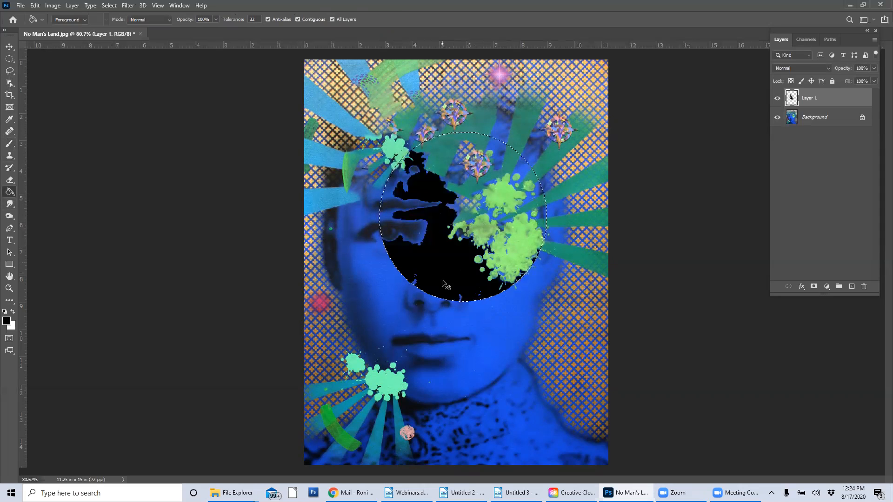
key(ctrl+z)
Step: Turn off All Layers for the Paint Bucket, fill the circle with black, and undo the fill, new layer and selection
click(332, 19)
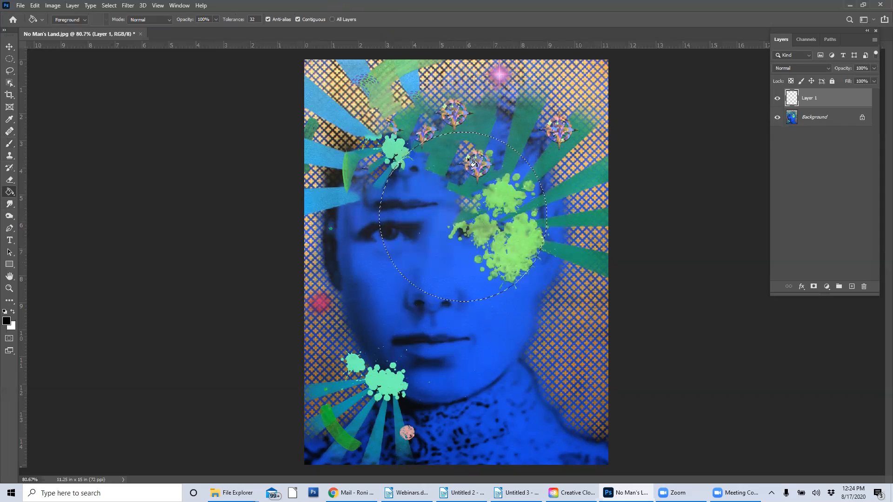
click(438, 163)
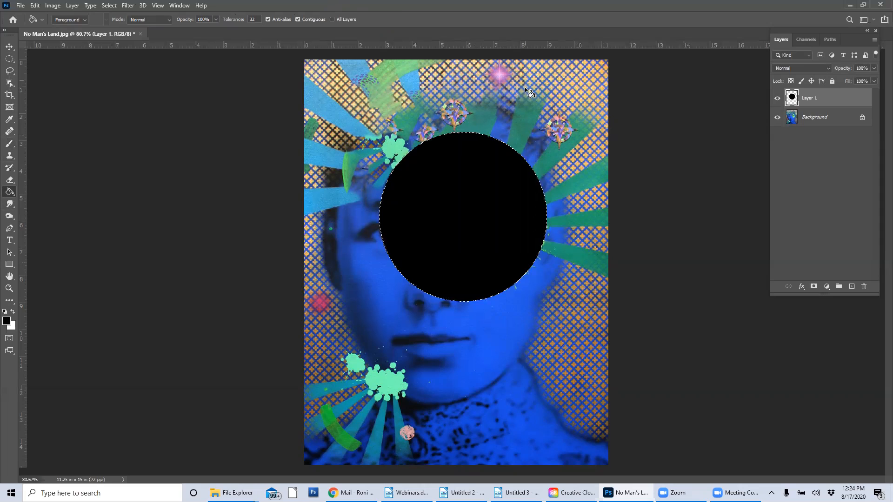
key(ctrl+z)
key(ctrl+z)
key(ctrl+z)
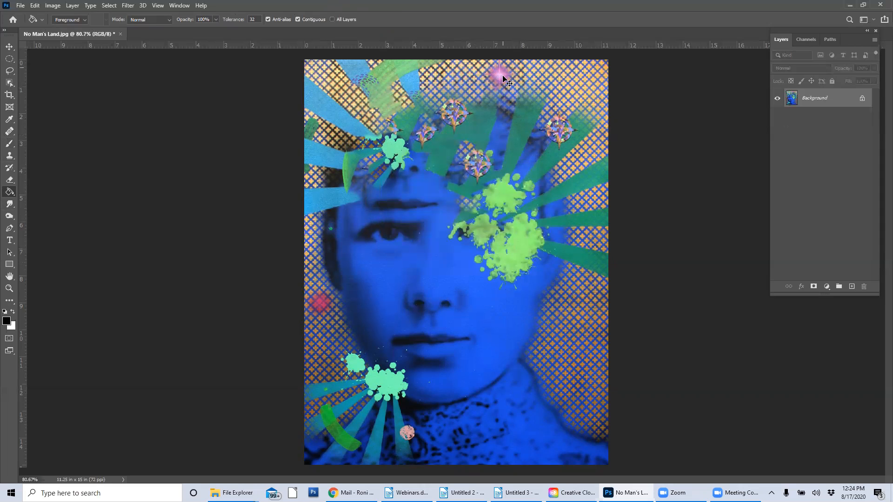
Step: Draw an irregular freehand Lasso selection running from the forehead down over the nose to the jaw
click(8, 75)
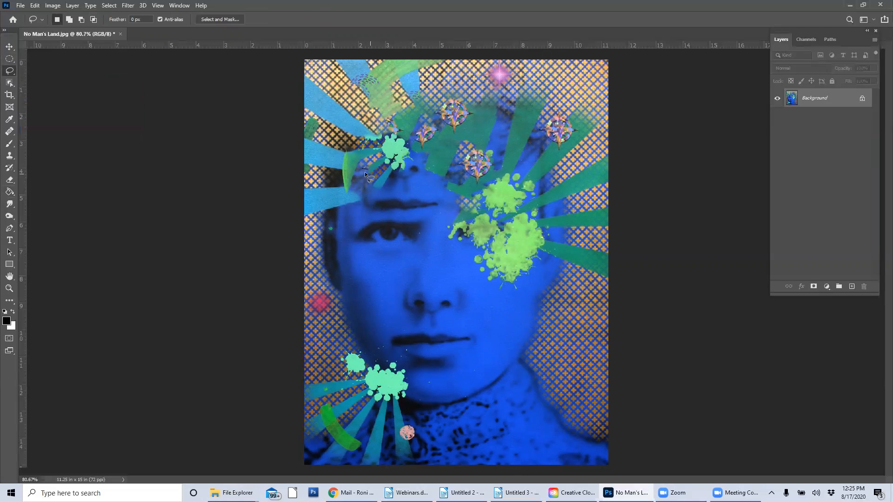
mouse_move(390, 118)
mouse_down()
mouse_move(451, 117)
mouse_move(572, 143)
mouse_move(525, 198)
mouse_move(562, 258)
mouse_move(542, 295)
mouse_up()
drag(418, 290, 427, 286)
Step: Try filling the freehand selection with black on a new layer using the Paint Bucket, and undo the fill and the layer
click(9, 192)
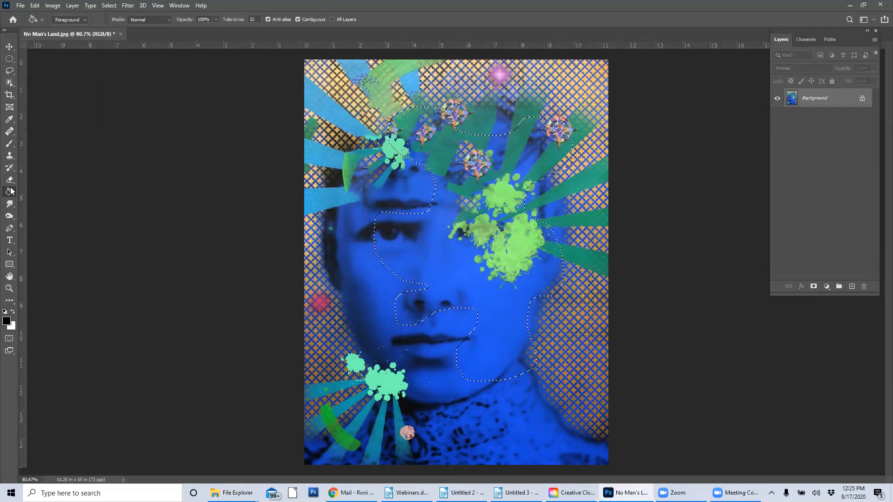
key(ctrl+shift+n)
key(Return)
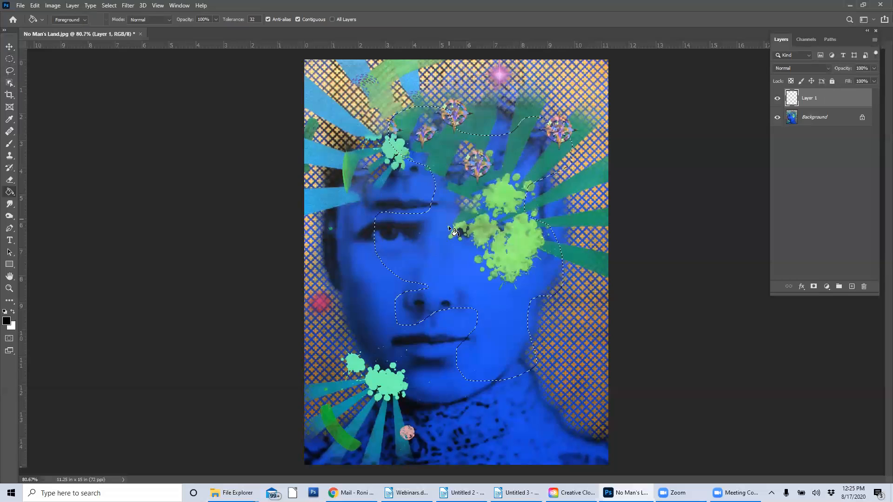
click(448, 227)
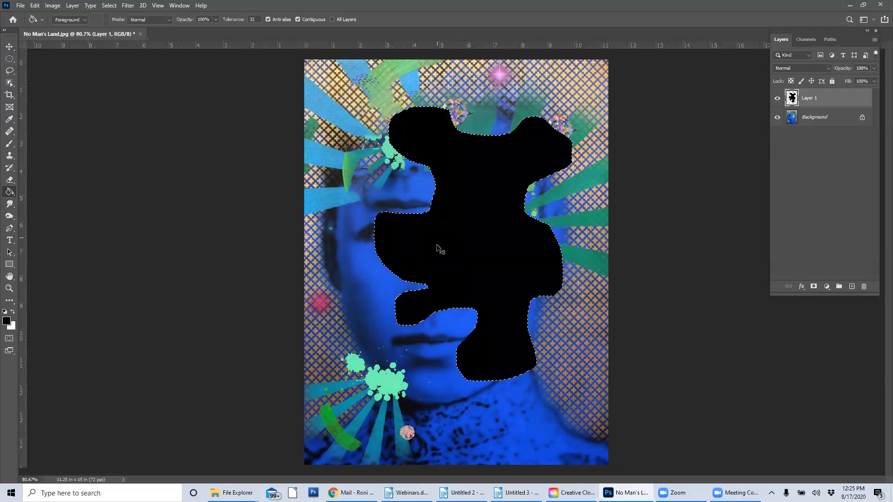
key(ctrl+z)
key(ctrl+z)
key(ctrl+z)
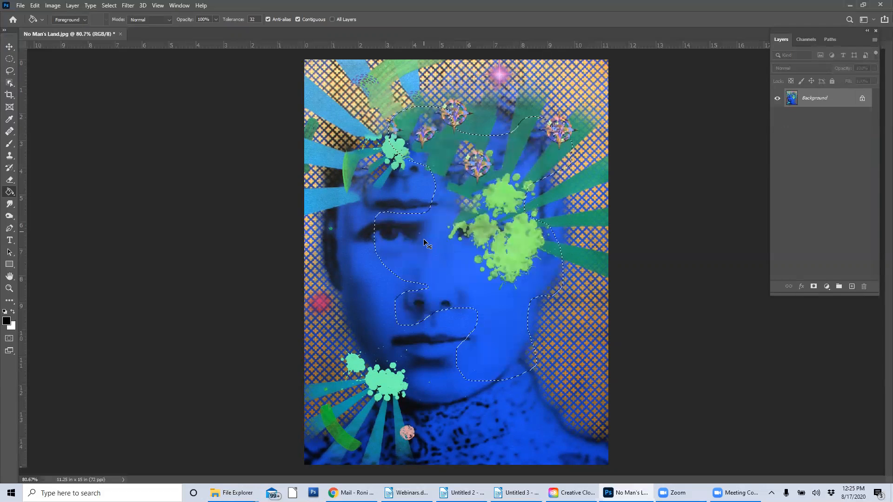
Step: Replace the freehand selection with an irregular straight-edged Polygonal Lasso selection over the face, and deselect it
click(14, 71)
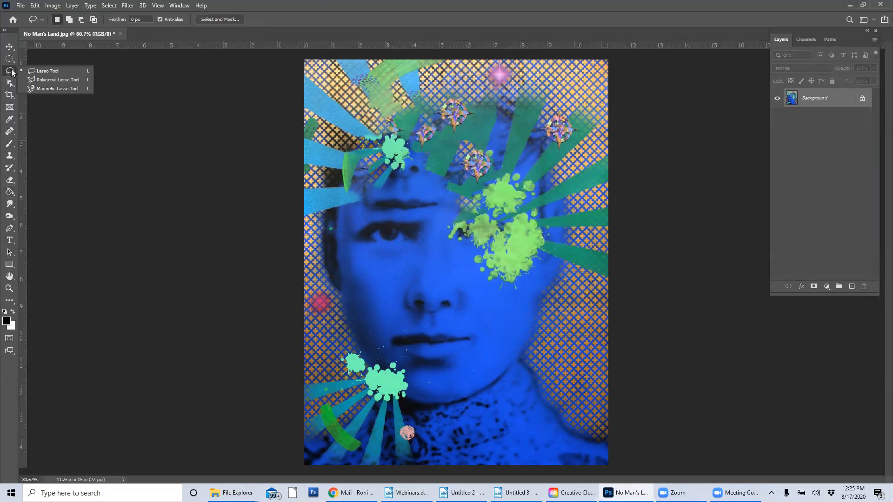
click(61, 80)
click(368, 180)
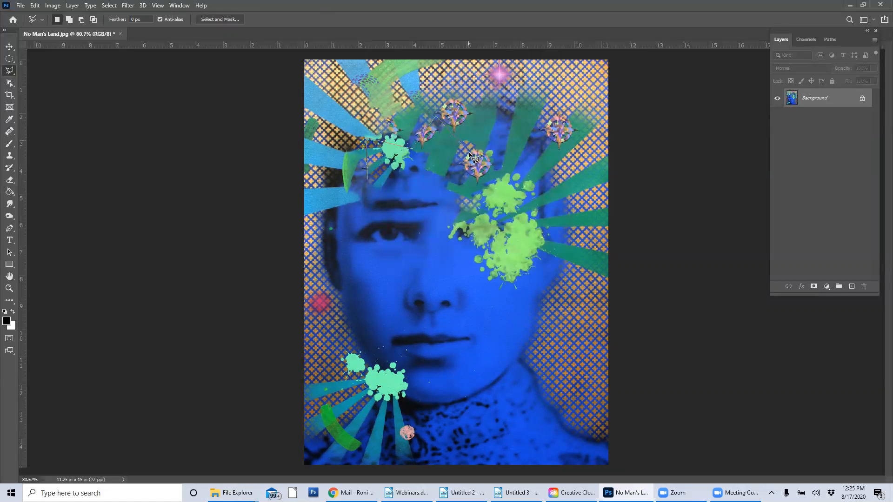
click(521, 137)
click(548, 180)
click(434, 339)
click(445, 281)
click(359, 288)
click(366, 178)
key(ctrl+d)
Step: Draw a Polygonal Lasso selection across the face with a V-shaped notch cut in toward the nose bridge, and deselect it
click(366, 160)
click(544, 302)
click(353, 302)
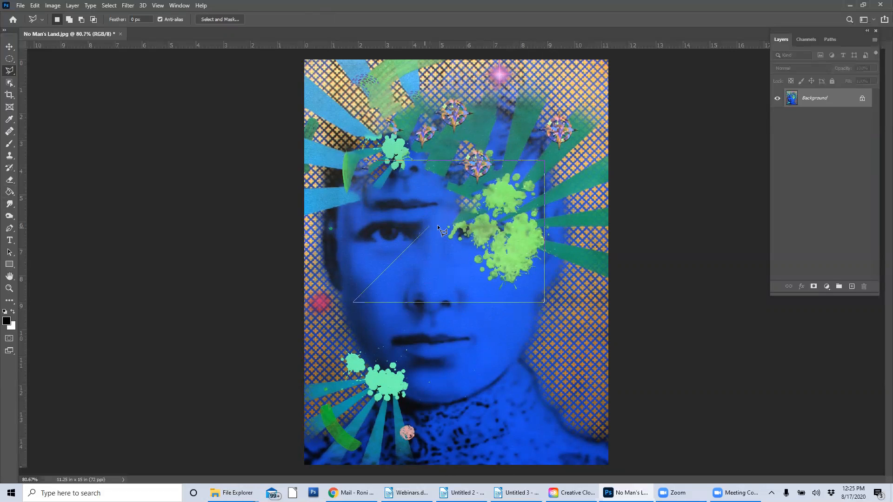
click(425, 230)
click(363, 167)
double_click(317, 129)
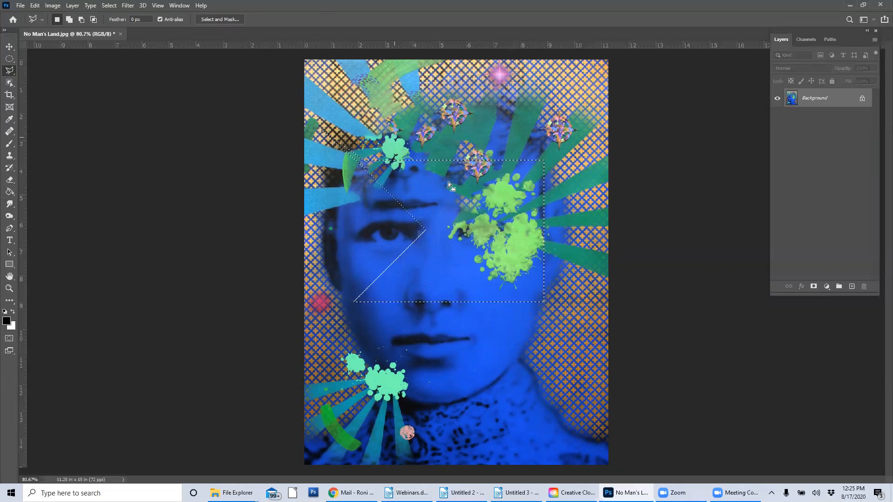
key(ctrl+d)
Step: Outline a zigzag Polygonal Lasso selection from the upper hair past the cheek to the chin and nose, and deselect it
click(348, 110)
click(574, 144)
click(575, 326)
click(416, 382)
click(489, 278)
click(355, 287)
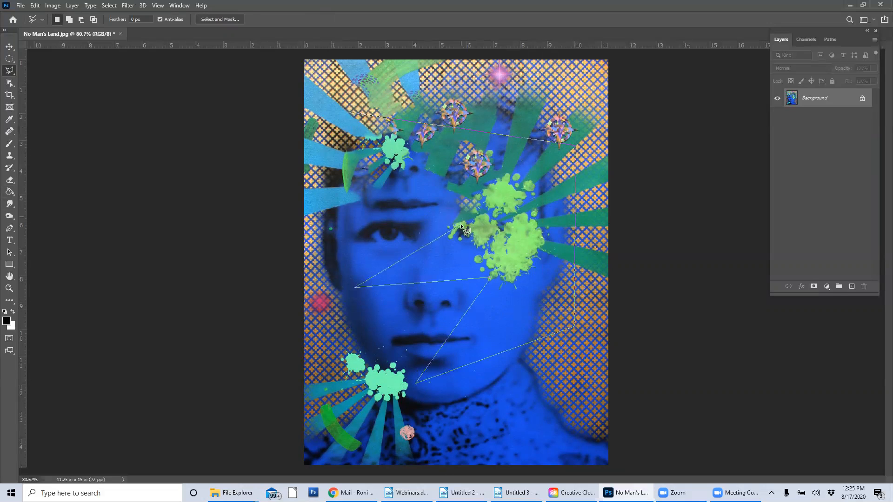
double_click(483, 189)
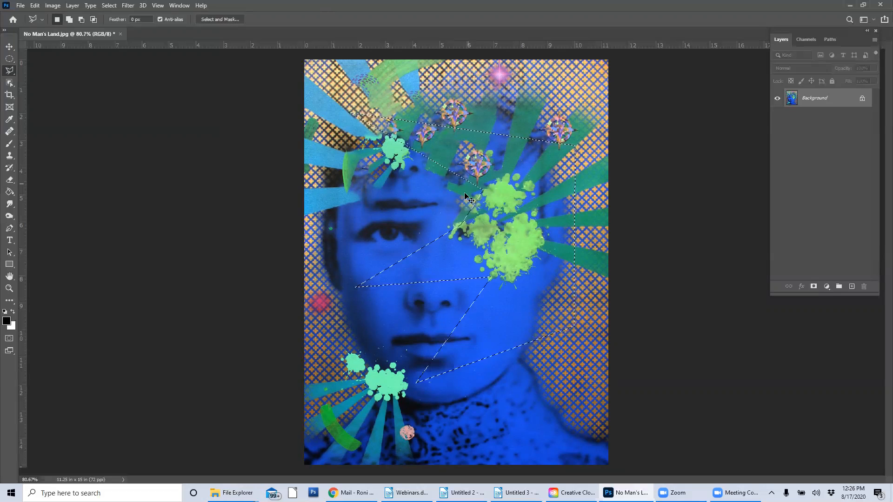
key(ctrl+d)
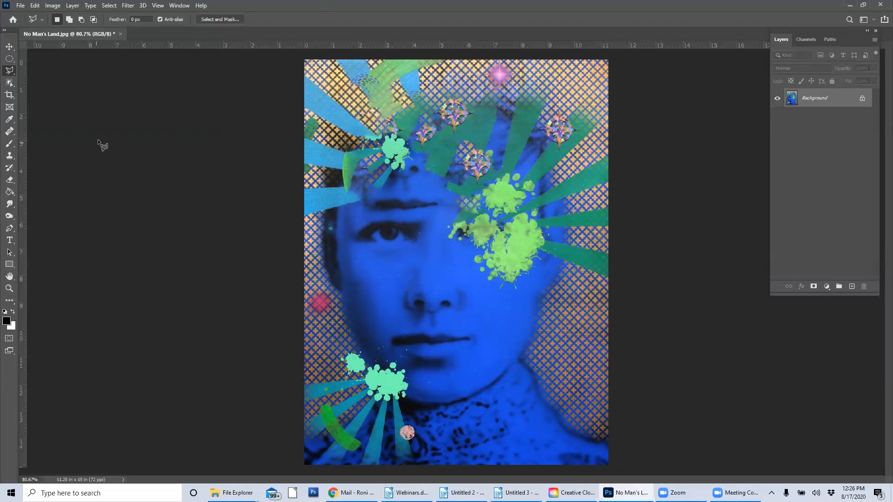
Step: Trace part of the large green splatter's edge beside the eye with the Magnetic Lasso, and discard the selection
right_click(5, 71)
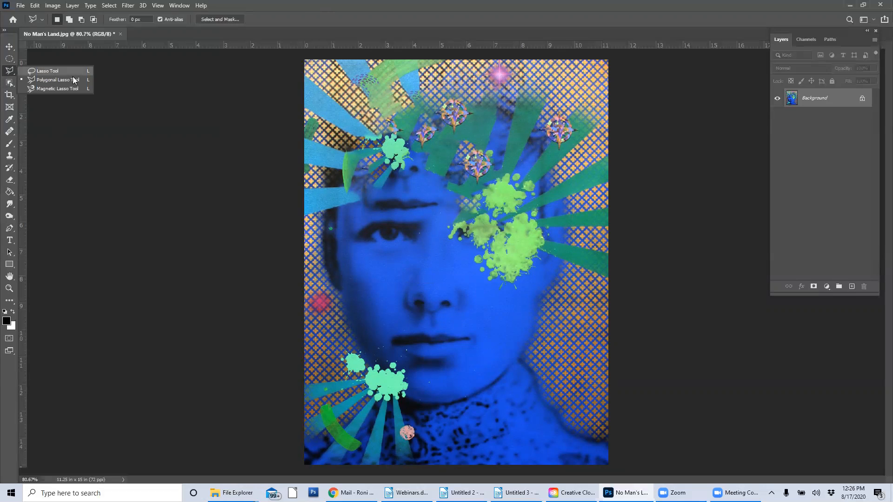
click(72, 88)
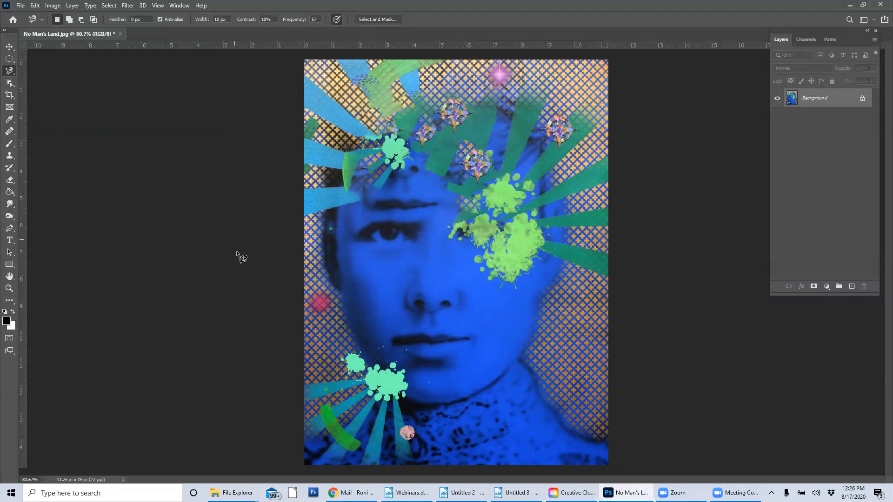
scroll(535, 263, up, 5)
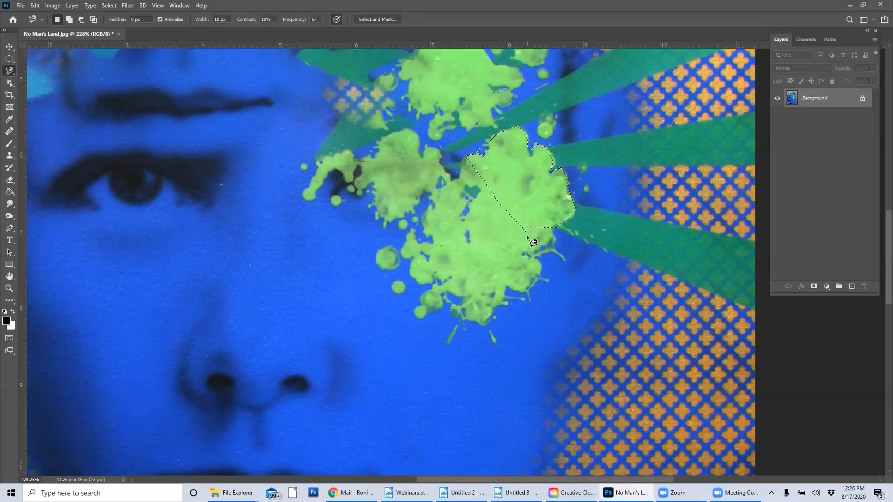
key(Escape)
Step: Set the Magnetic Lasso contrast to 25% and trace a closed selection around the upper part of the large green splatter
click(268, 19)
text(25)
double_click(460, 179)
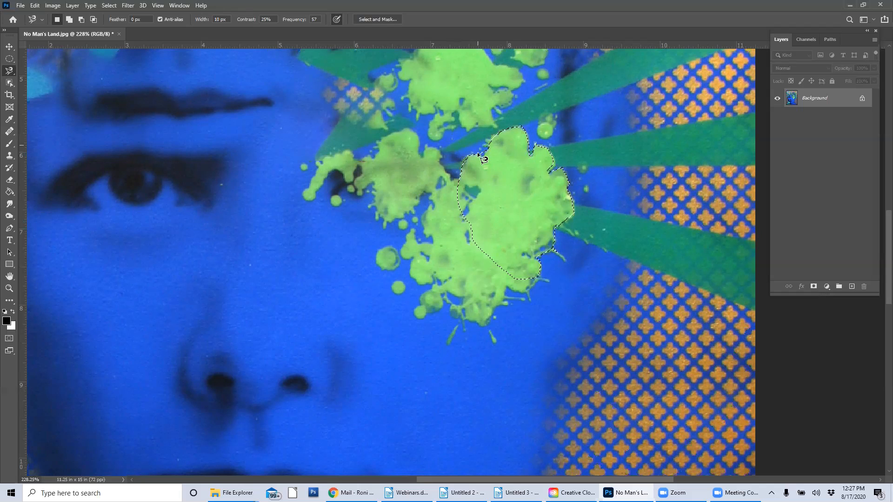
Step: Refine the splatter selection with the Lasso, tightening its upper-left edge to the green shape and adding the adjoining lobe on its left side
scroll(459, 232, up, 3)
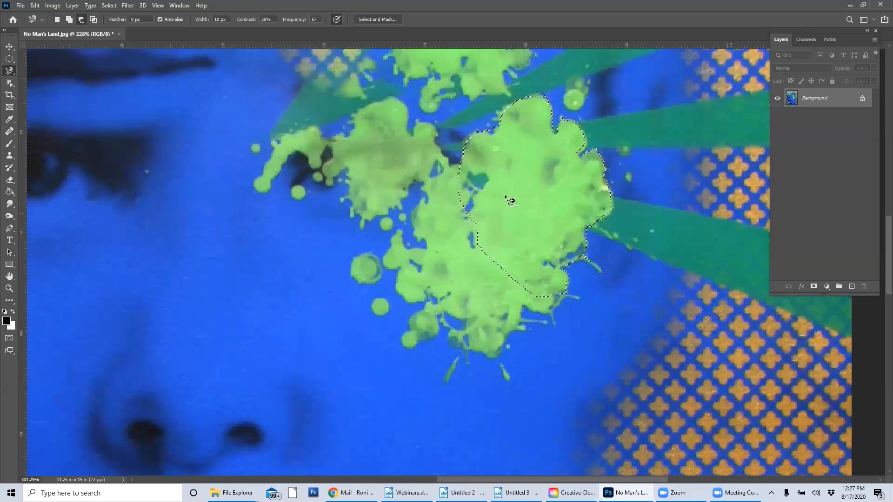
scroll(509, 201, up, 2)
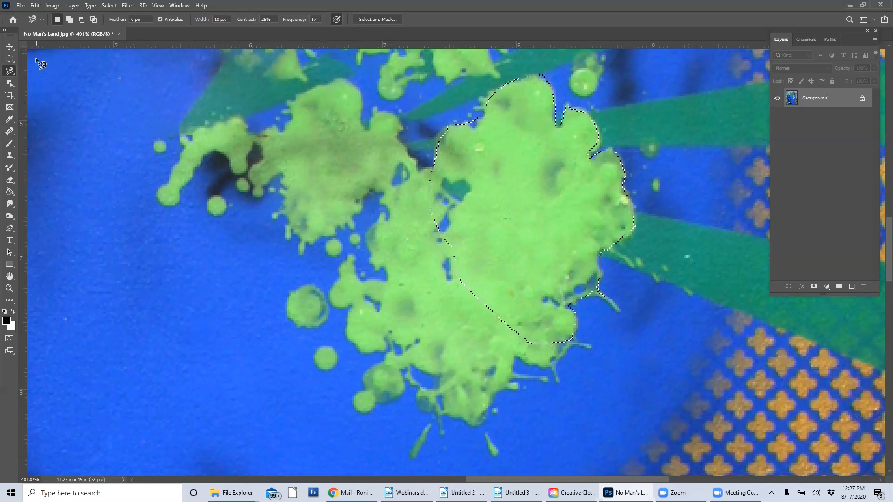
click(7, 72)
click(41, 72)
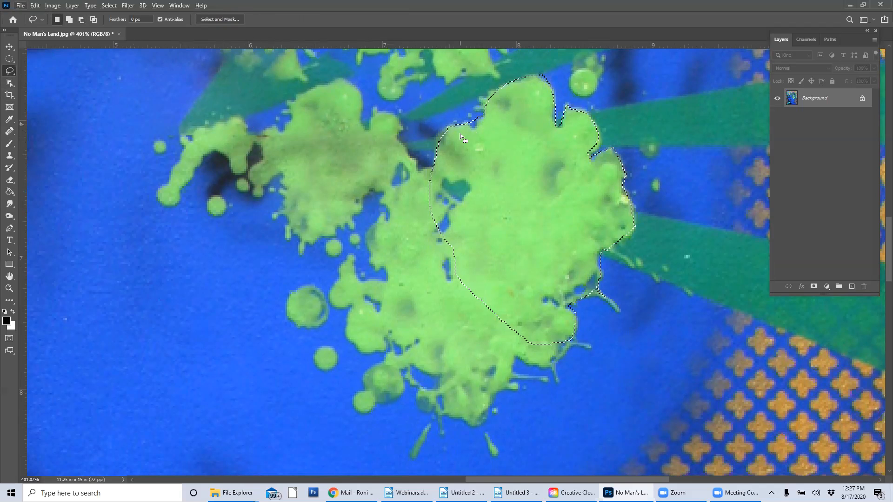
key(shift)
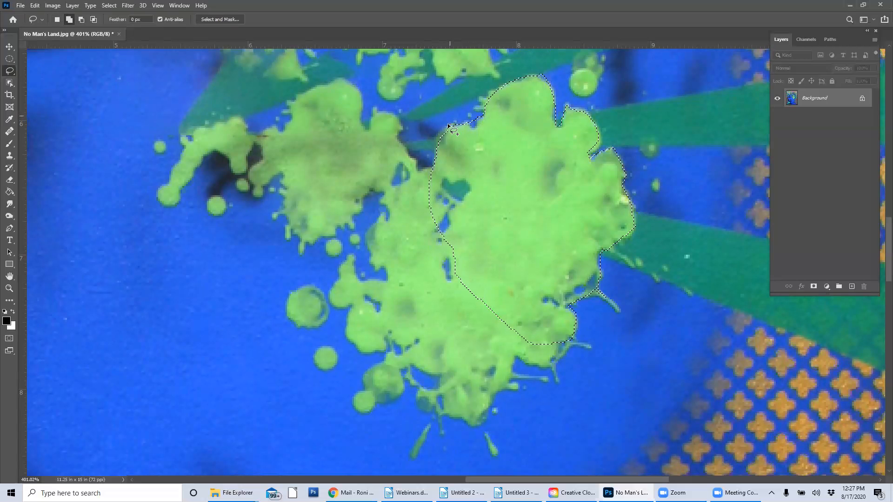
drag(471, 157, 482, 144)
drag(389, 203, 439, 222)
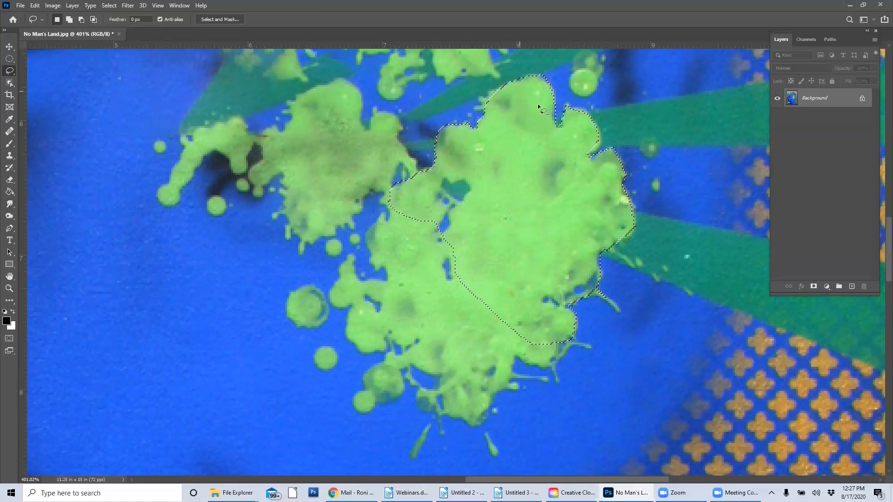
Step: Subtract a freehand area along the selection's lower-left edge and a loop inside it with the Lasso, and undo both
mouse_move(535, 321)
mouse_down()
mouse_move(415, 285)
mouse_move(424, 256)
mouse_up()
mouse_move(565, 215)
mouse_down()
mouse_move(517, 166)
mouse_move(575, 163)
mouse_up()
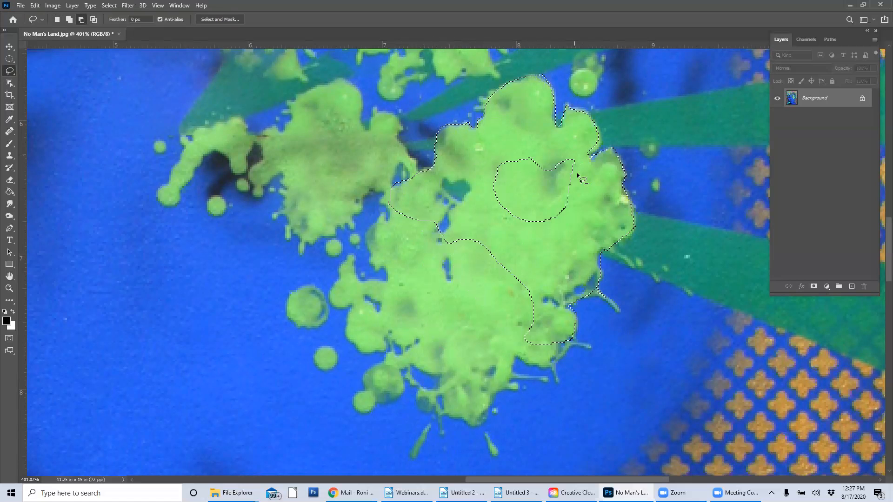
key(ctrl+z)
key(ctrl+z)
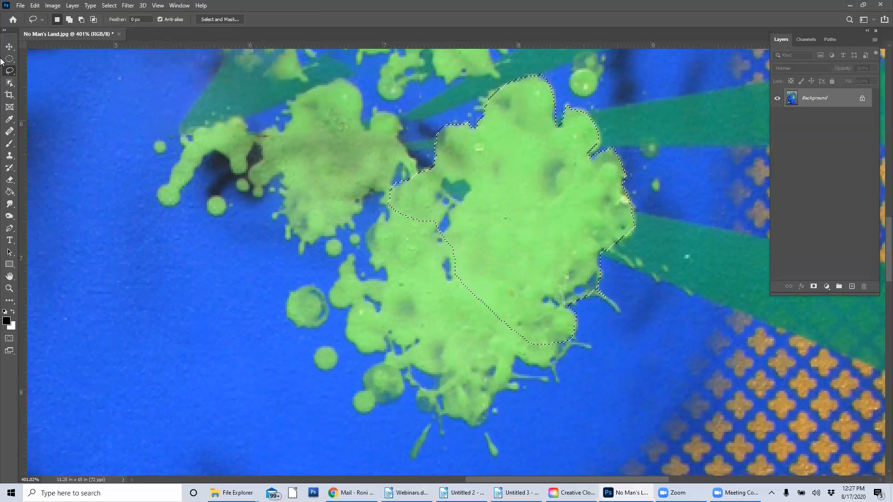
Step: Add an ellipse at the selection's lower left and subtract a circle inside it with the Elliptical Marquee, undo both, and deselect
click(9, 59)
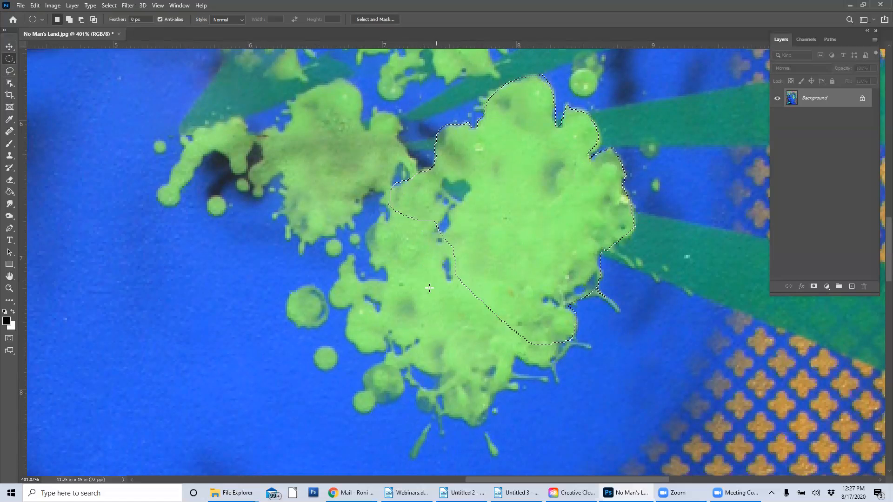
key(shift)
drag(411, 326, 521, 241)
drag(497, 181, 581, 259)
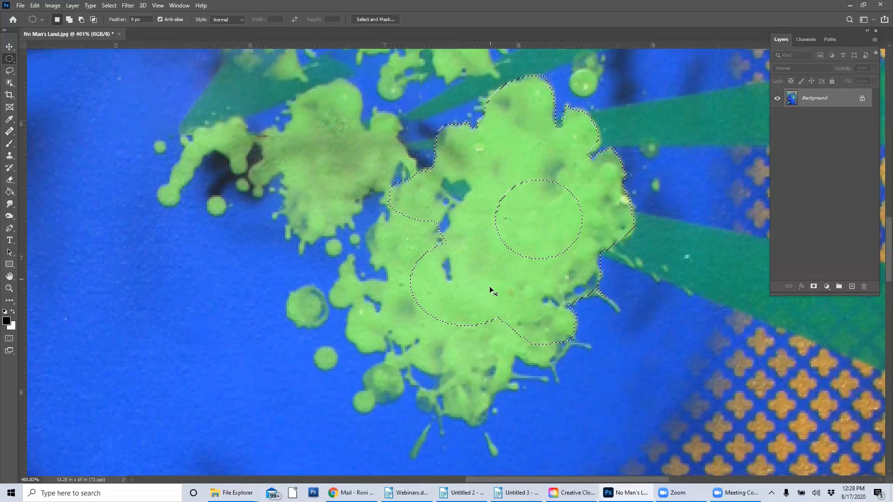
key(ctrl+z)
key(ctrl+z)
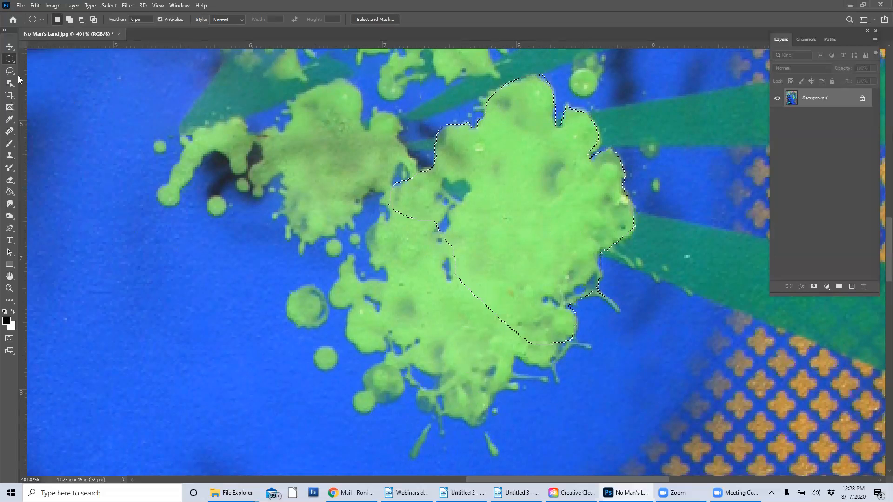
key(ctrl+d)
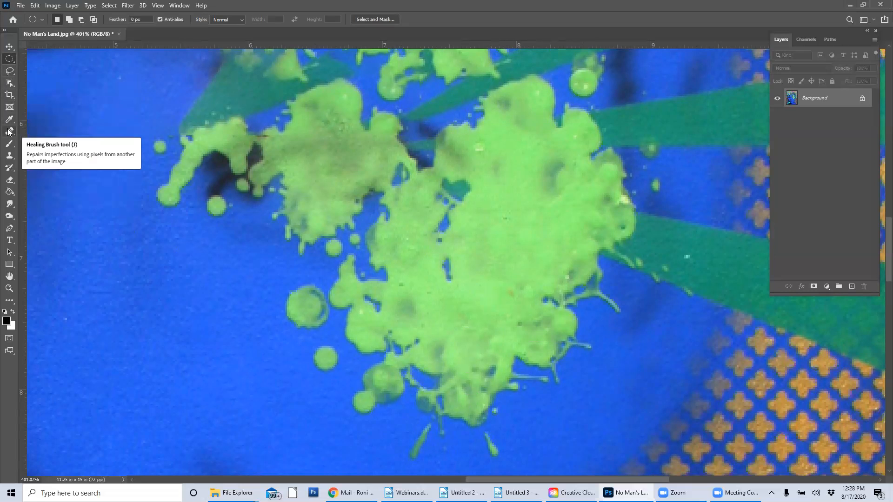
Step: Select the large green splatter with the Magic Wand by sampling its centre
click(12, 83)
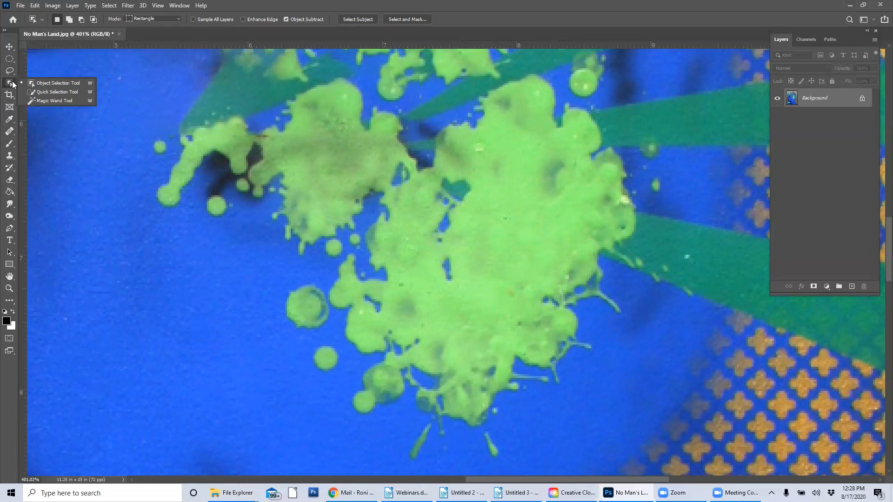
click(55, 101)
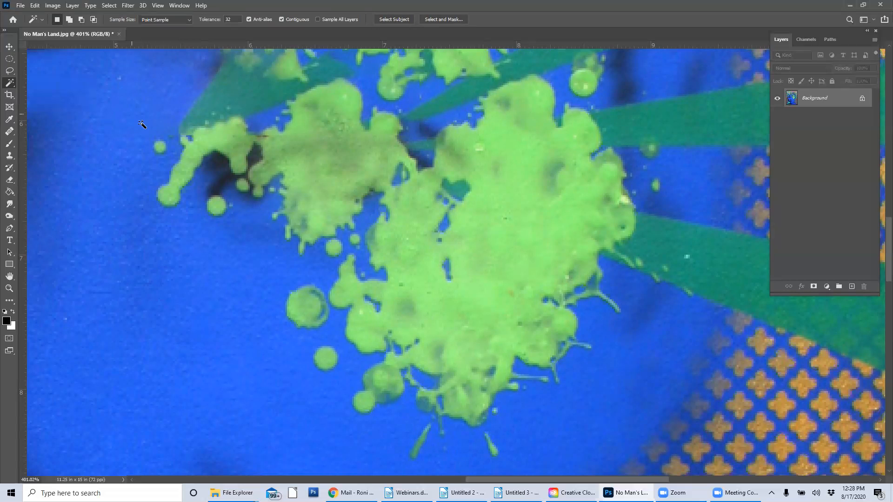
click(506, 244)
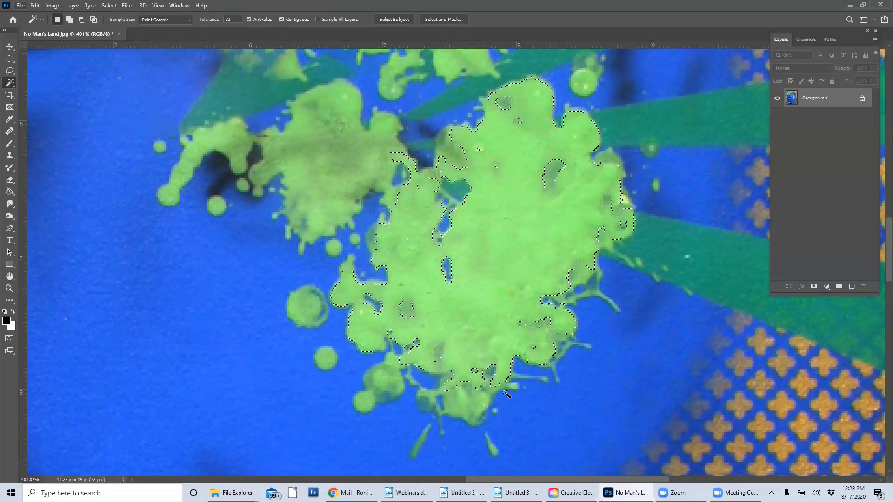
Step: Add the two unselected darker patches inside the large splatter to the Magic Wand selection, and deselect everything
key(shift)
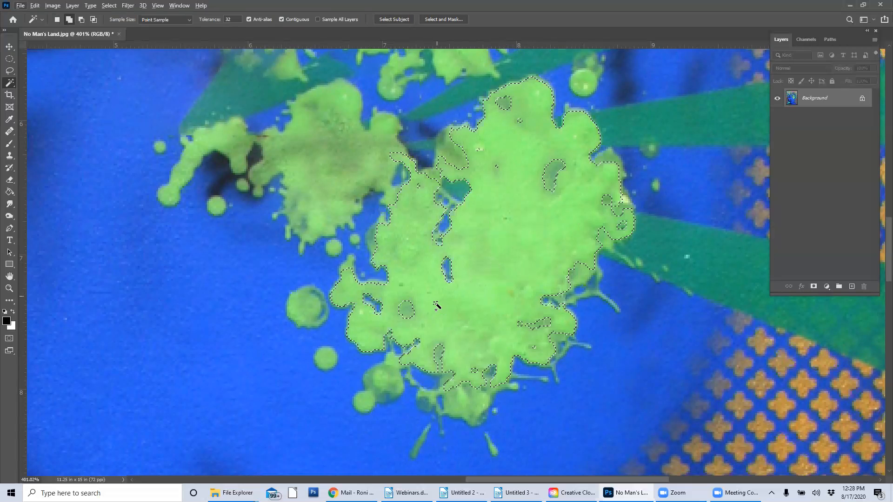
shift+click(403, 313)
shift+click(553, 182)
key(shift)
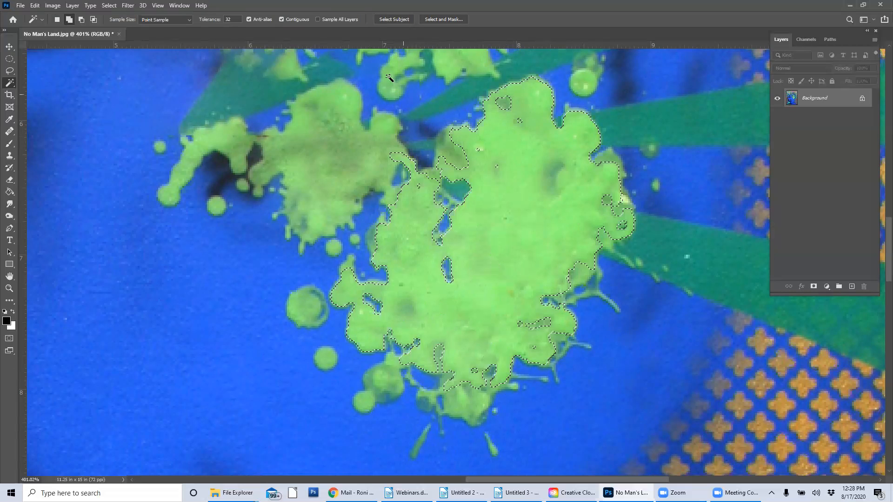
key(alt)
key(ctrl+d)
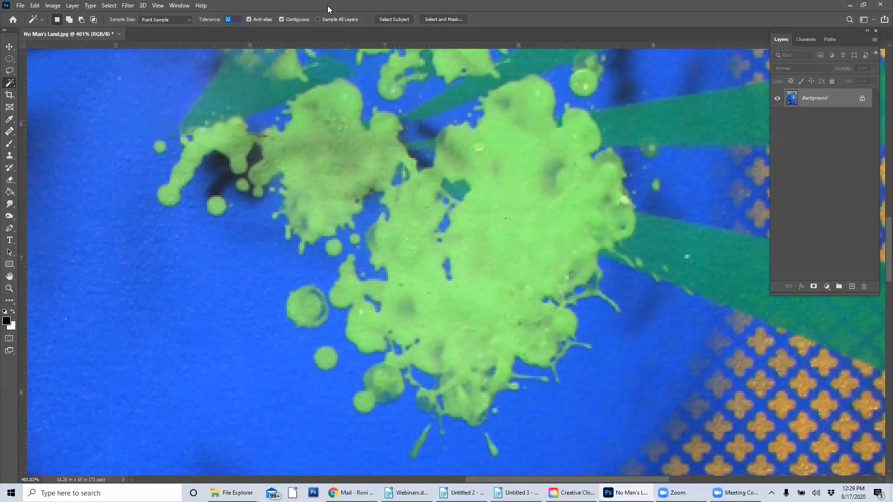
Step: Set the Magic Wand tolerance to 10, sample the centre of the large splatter, and deselect the result
text(10)
click(500, 246)
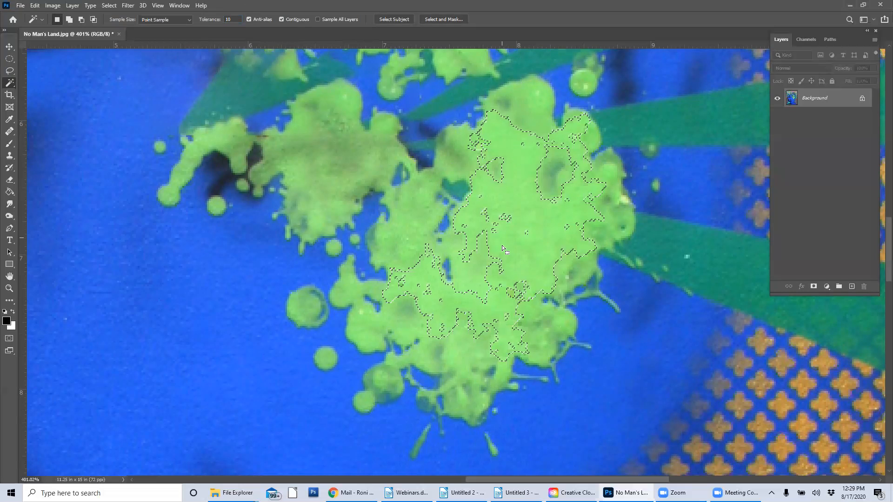
click(503, 247)
click(503, 247)
click(504, 247)
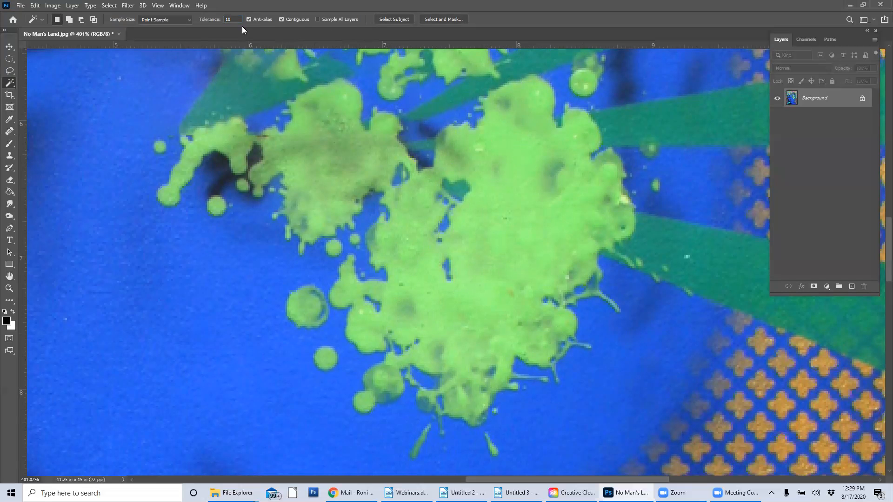
Step: Select the large splatter with the Magic Wand at tolerance 60 and again at tolerance 100, deselecting each result
text(60)
click(498, 240)
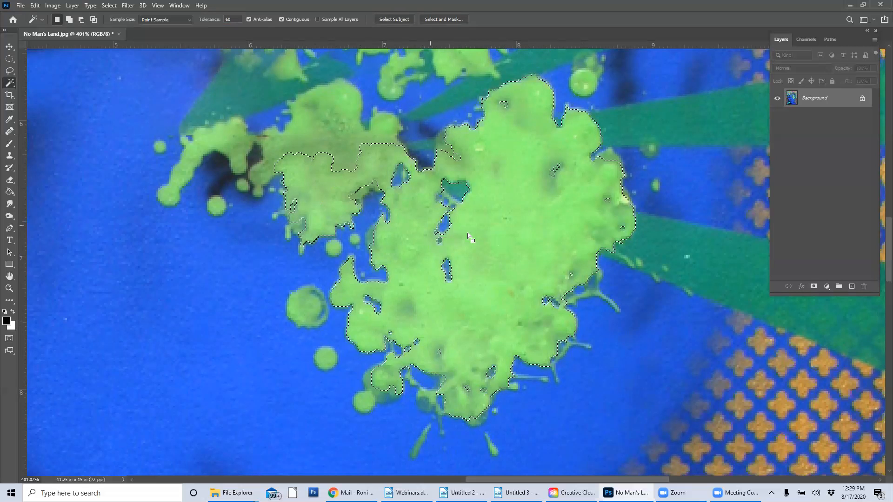
key(ctrl+d)
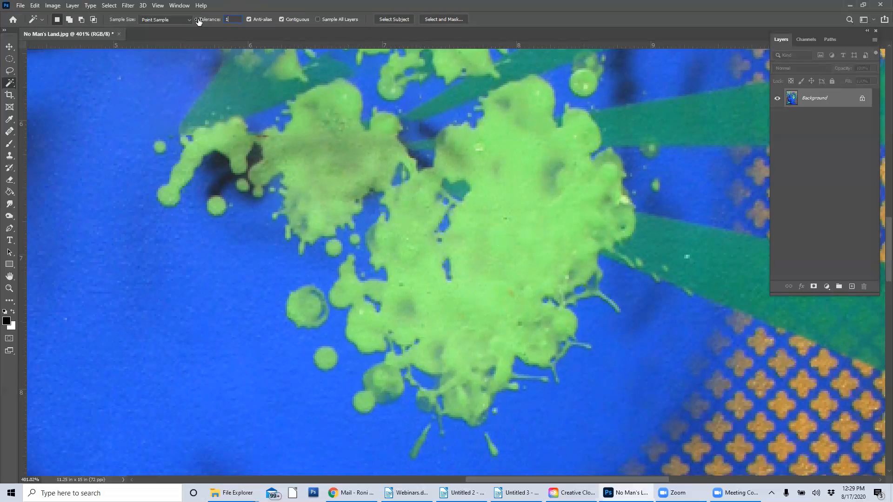
click(500, 255)
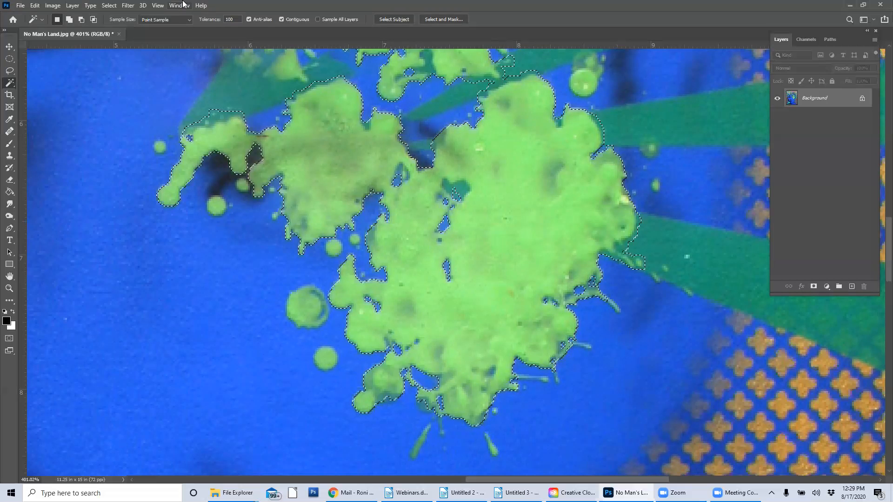
key(ctrl+d)
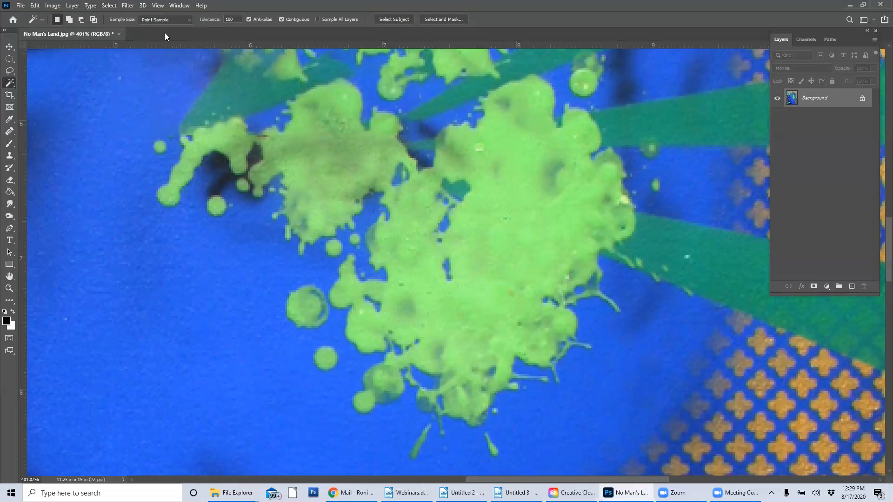
Step: Select the large green splatter with the Quick Selection tool, using a brush reduced to size 10
right_click(12, 86)
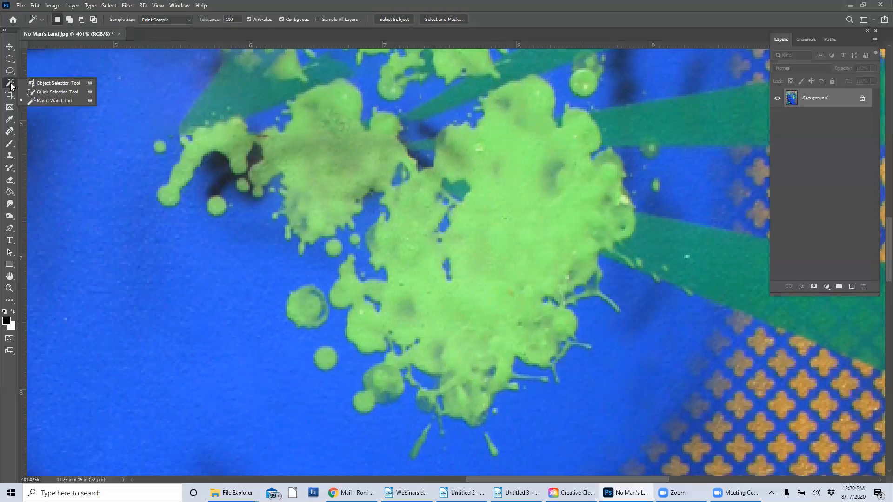
click(55, 91)
key(bracketleft)
key(bracketleft)
key(bracketleft)
key(bracketleft)
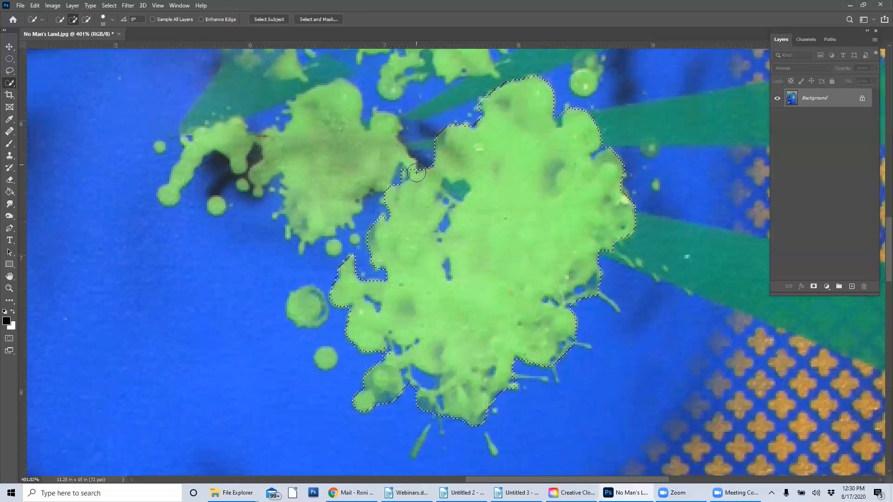
Step: Add the adjoining smaller splatter to the quick selection, and subtract the dark gap between the two splatters with a size 4 brush
mouse_move(413, 168)
mouse_down()
mouse_move(395, 157)
mouse_move(344, 195)
mouse_move(339, 221)
mouse_move(354, 255)
mouse_up()
key(bracketleft)
key(bracketleft)
key(bracketleft)
key(bracketleft)
key(alt)
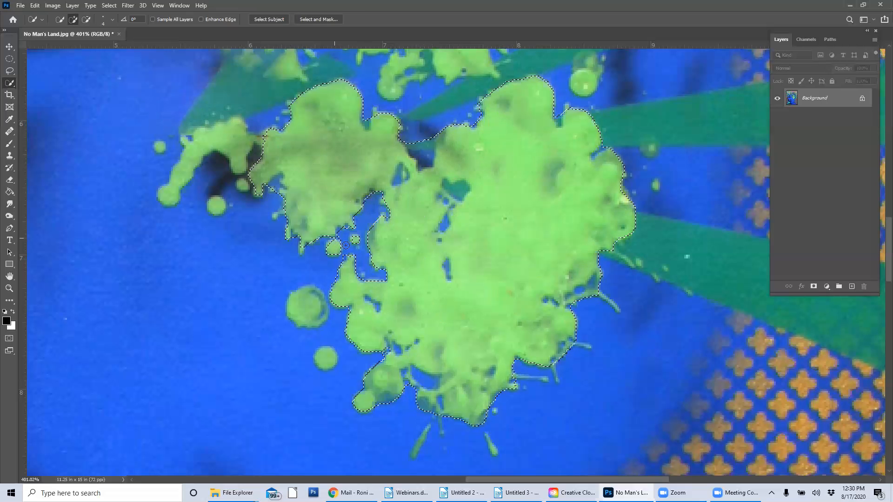
key(alt)
drag(421, 155, 437, 168)
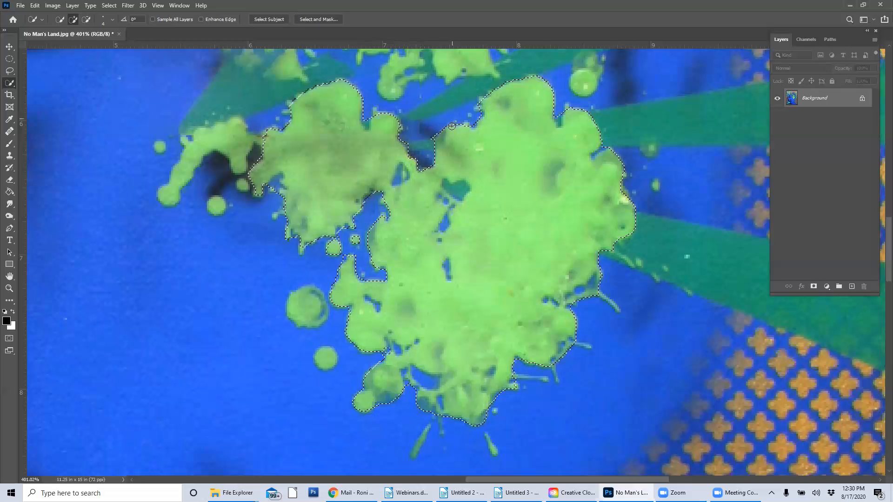
Step: Switch to the Object Selection tool
right_click(9, 87)
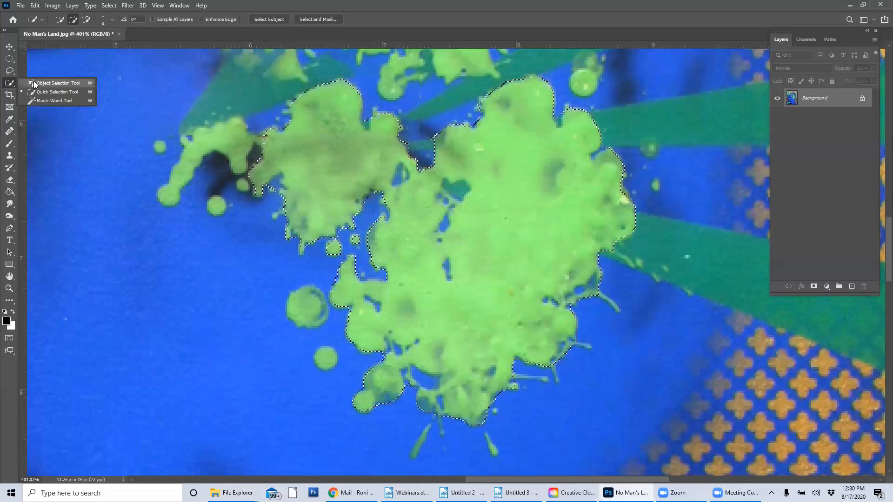